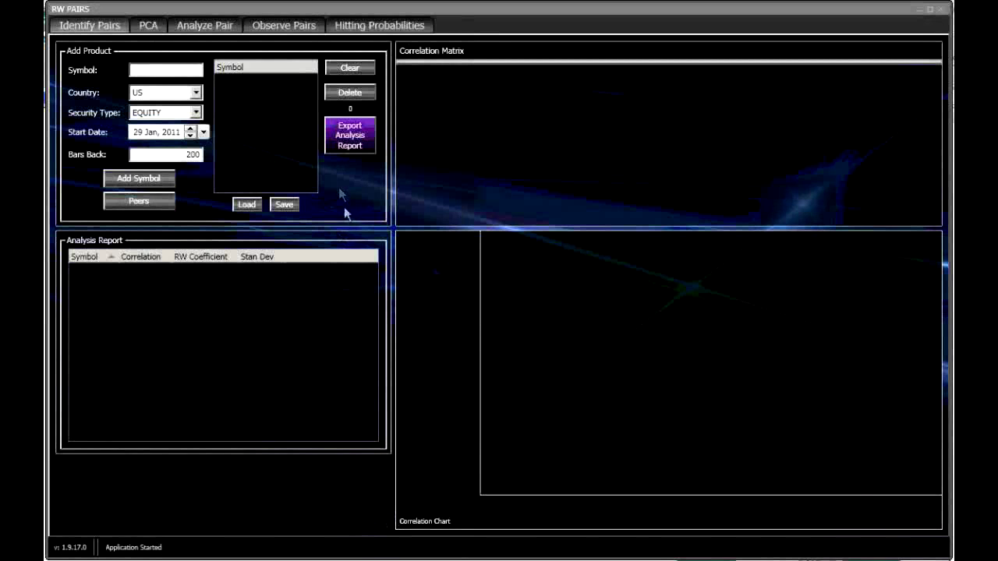
# Load the saved capitalGoods symbol list for pair identification
pyautogui.click(247, 206)
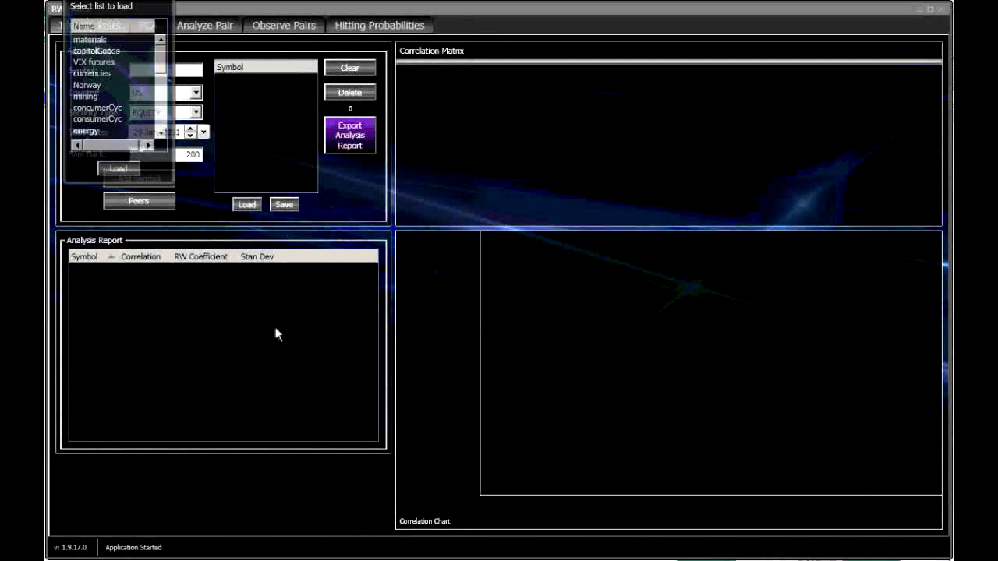
pyautogui.click(101, 51)
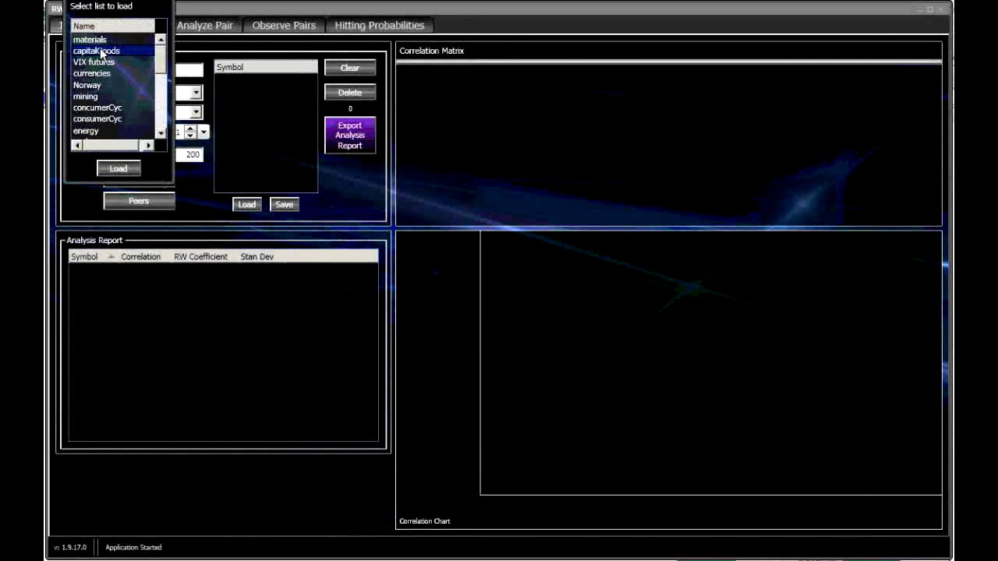
pyautogui.click(118, 170)
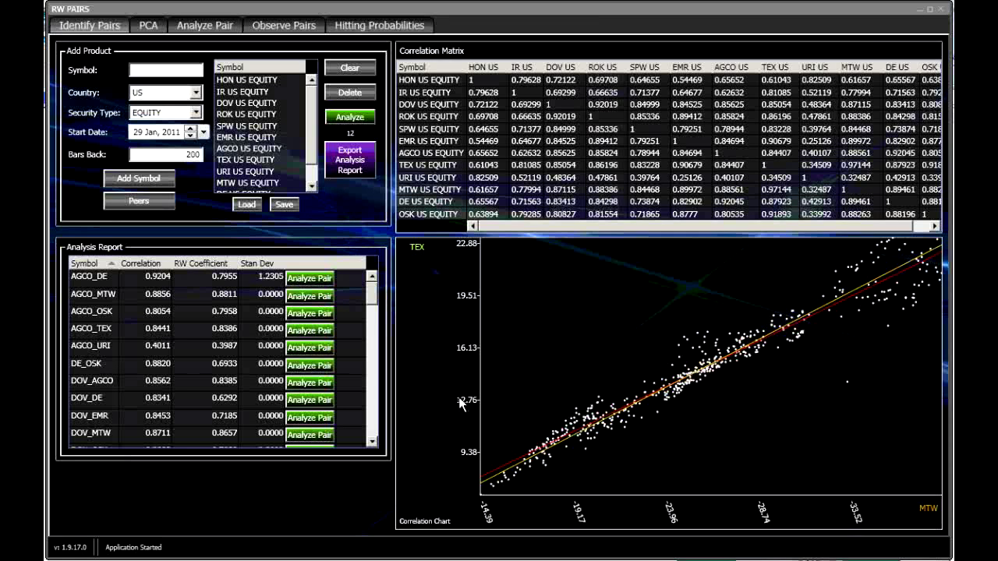
# Review the Analysis Report pairs by RW Coefficient and Stan Dev, leaving them sorted by Stan Dev in descending order
pyautogui.click(209, 265)
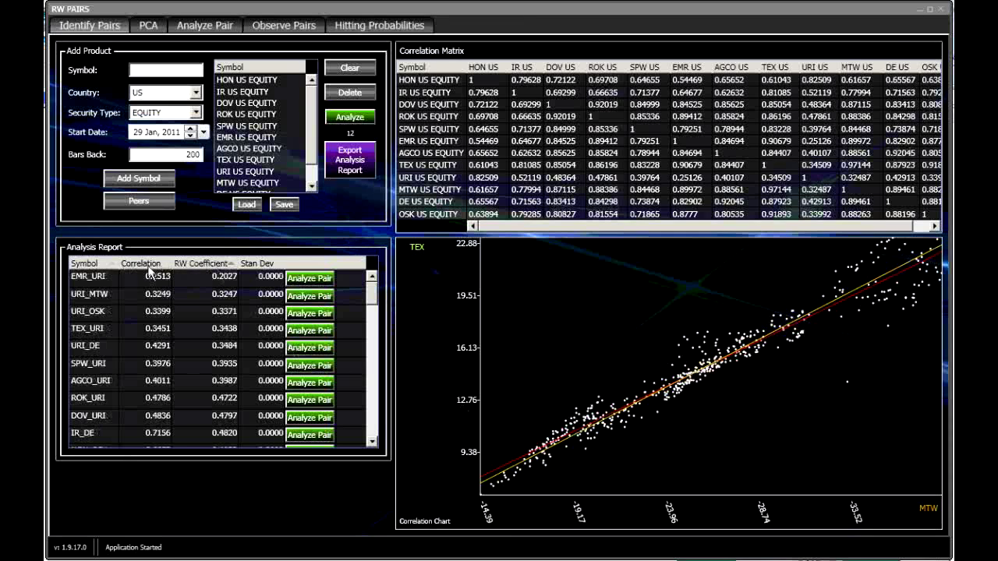
pyautogui.click(262, 268)
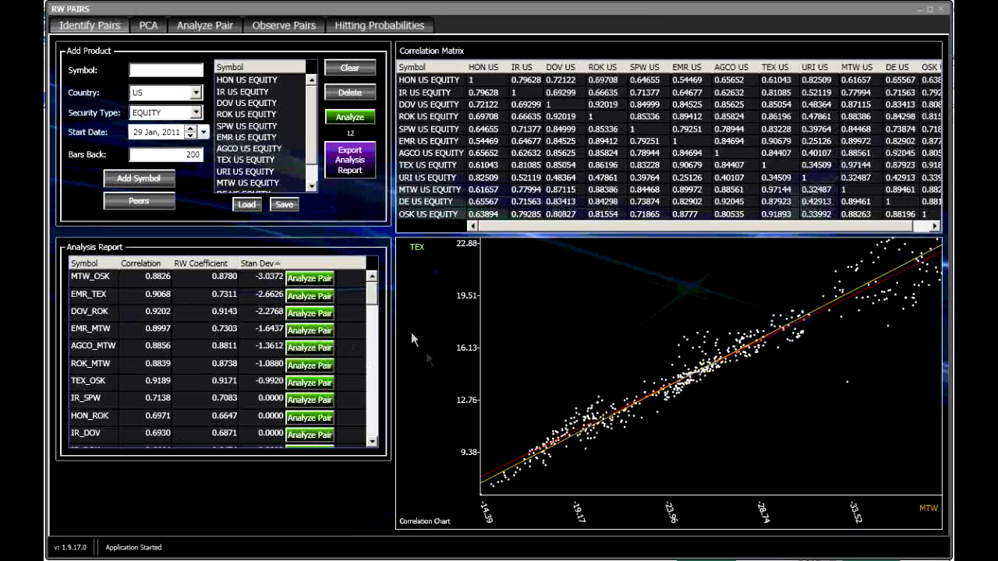
pyautogui.scroll(-3, 371, 320)
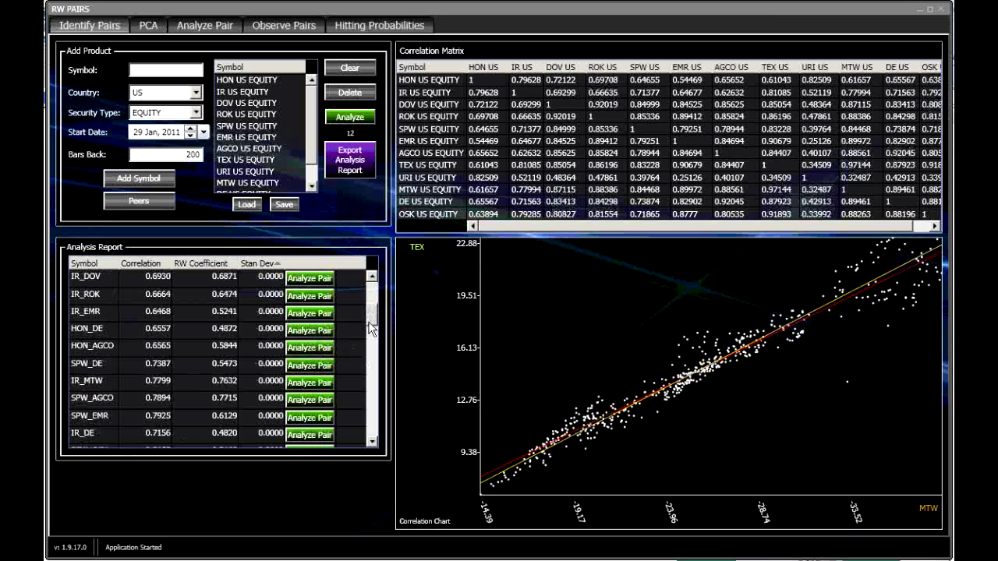
pyautogui.scroll(-3, 371, 327)
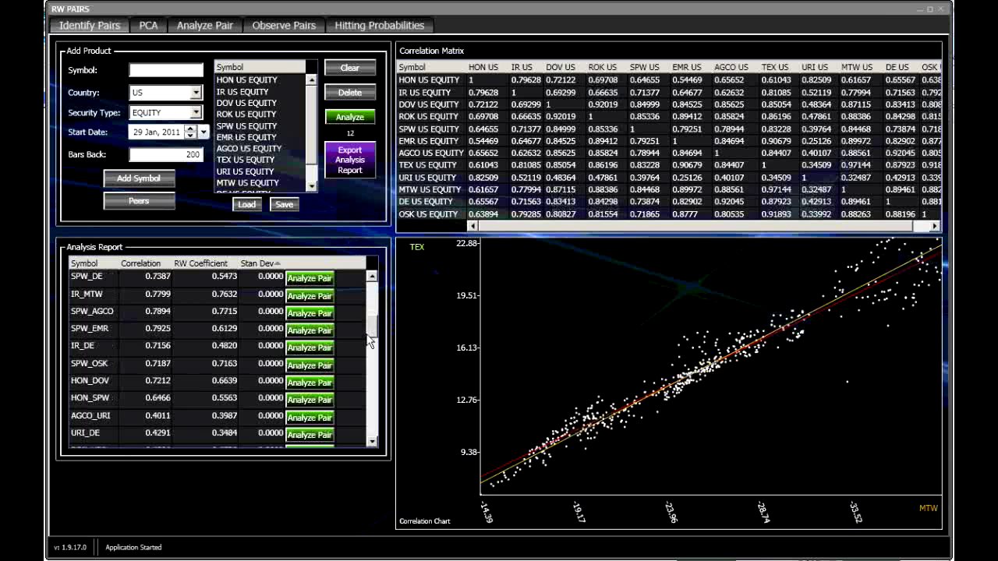
pyautogui.moveTo(368, 336); pyautogui.dragTo(373, 300)
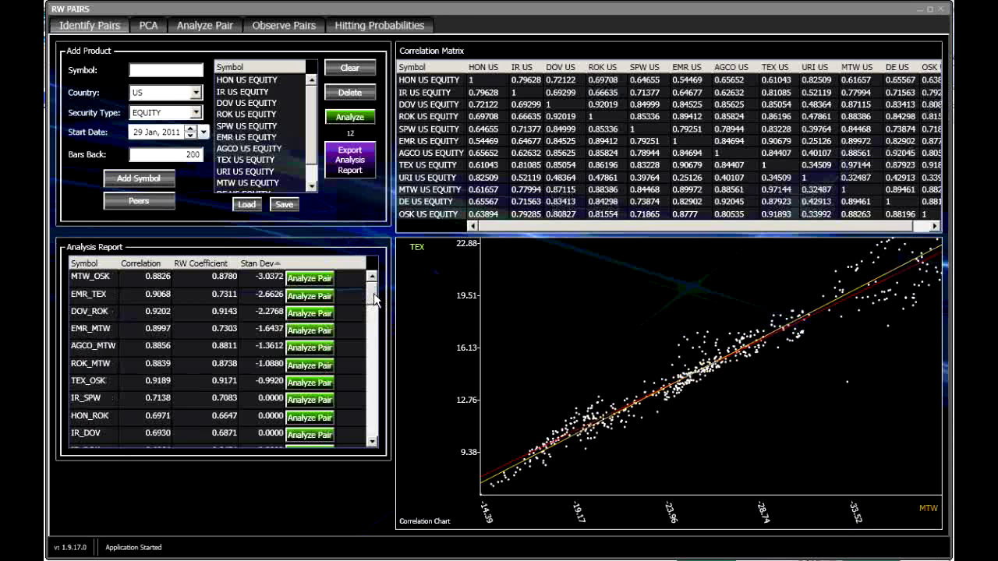
pyautogui.moveTo(373, 293); pyautogui.dragTo(375, 287)
pyautogui.moveTo(373, 292)
pyautogui.mouseDown()
pyautogui.moveTo(373, 312)
pyautogui.moveTo(373, 278)
pyautogui.mouseUp()
pyautogui.click(259, 263)
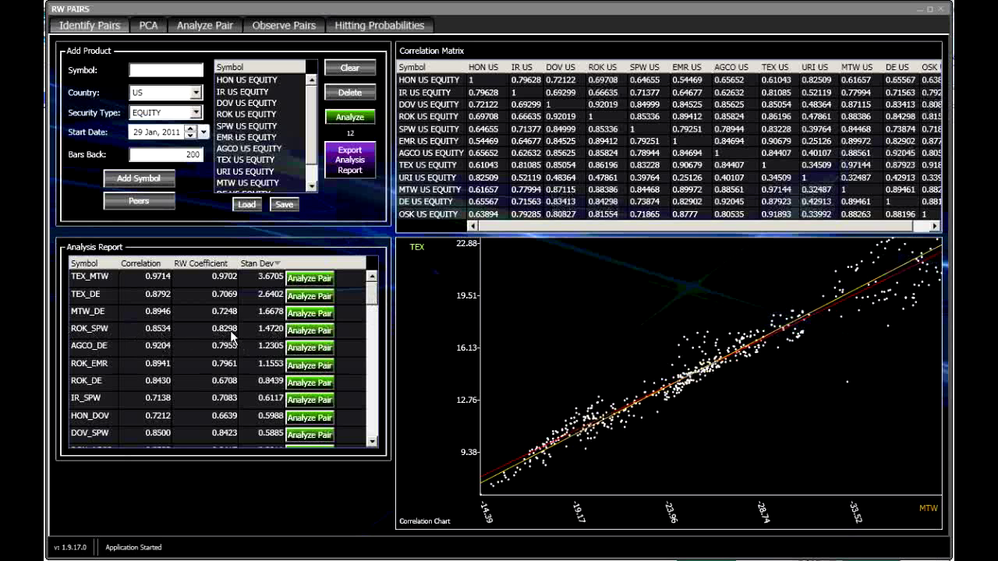
# Analyze the ROK_SPW pair and create it as a subscribed pair with ratio 1.09355 and 200 bars back
pyautogui.click(307, 330)
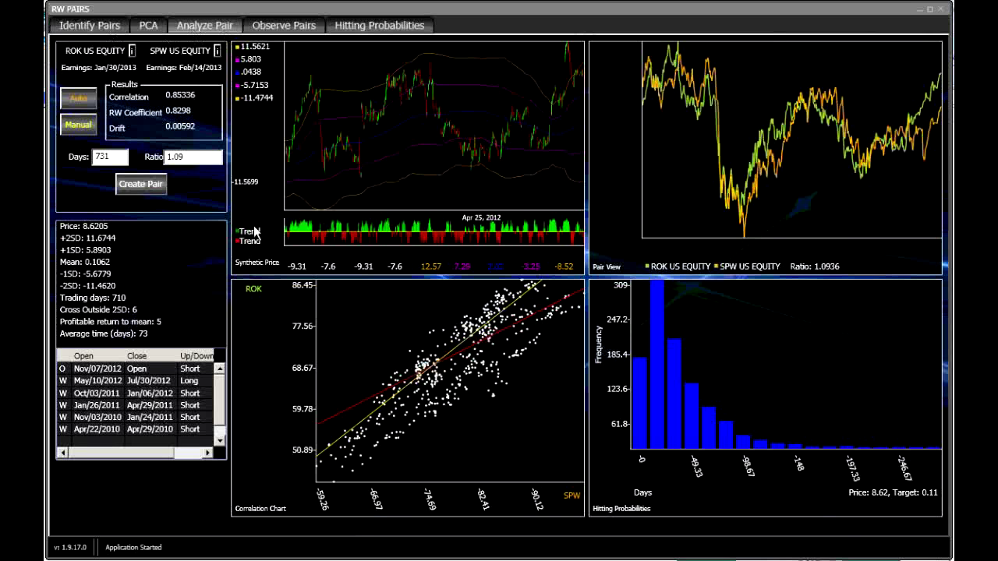
pyautogui.click(149, 184)
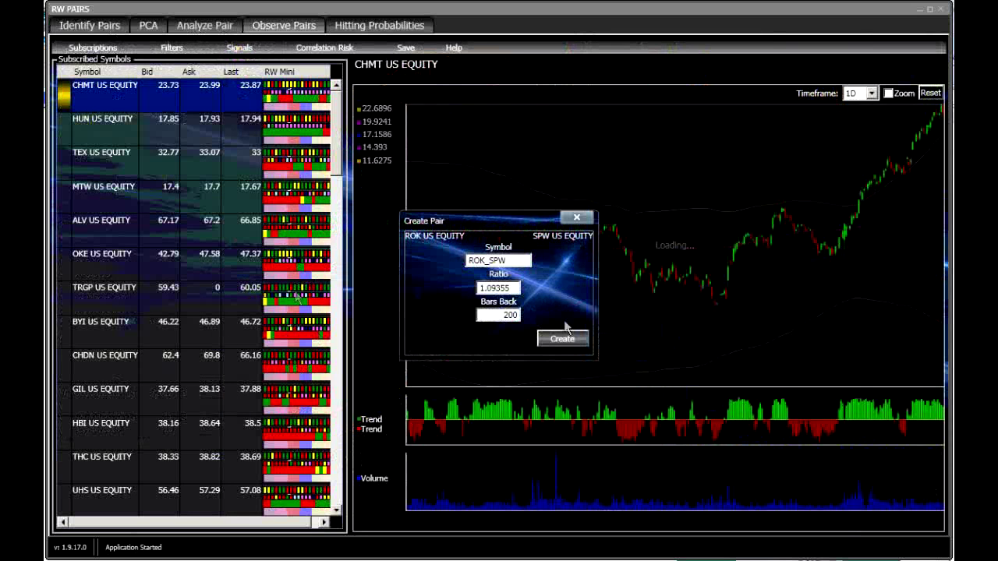
pyautogui.click(571, 340)
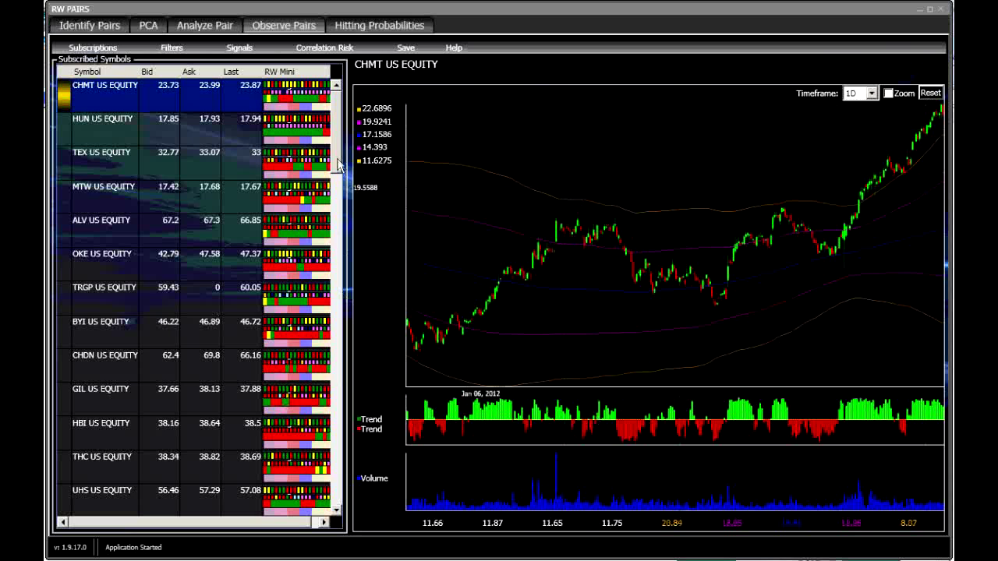
# Find the ROK_SPW pair at the end of the subscribed symbols and display its chart
pyautogui.scroll(-3, 341, 480)
pyautogui.scroll(-5, 338, 482)
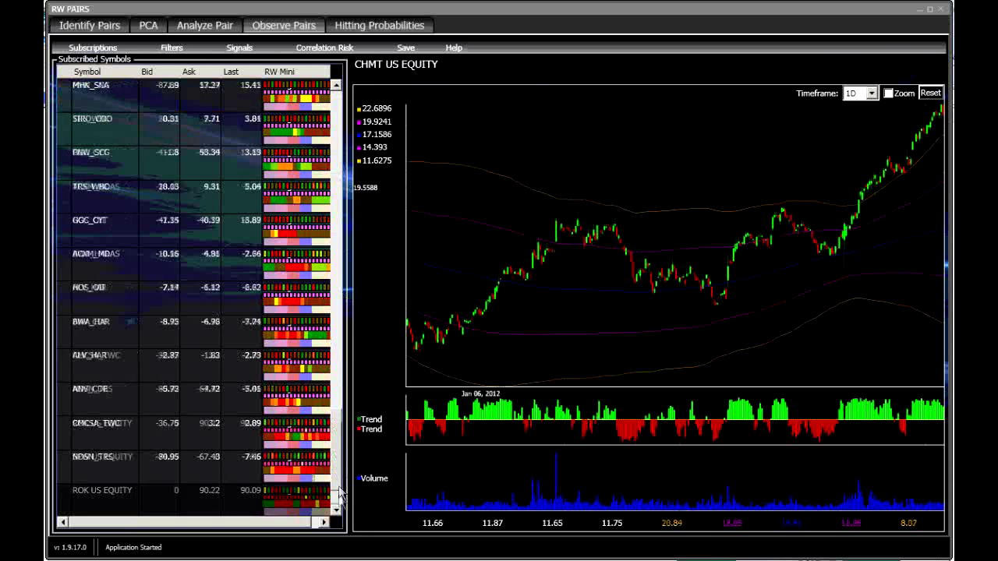
pyautogui.scroll(-1, 327, 475)
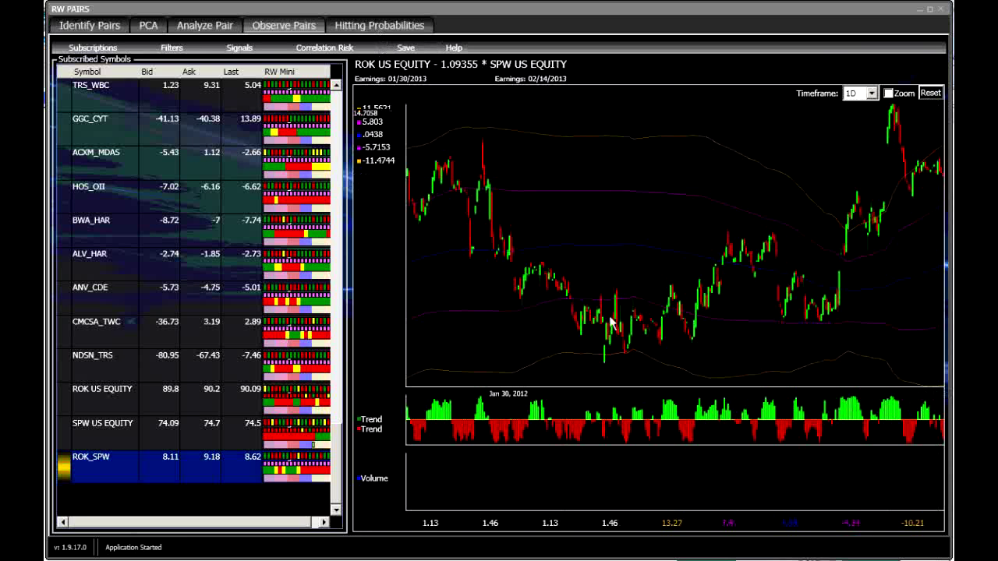
# Retrieve 730 days of data for ROK_SPW in the hitting probabilities analysis
pyautogui.hotkey('ctrl', 'Tab')
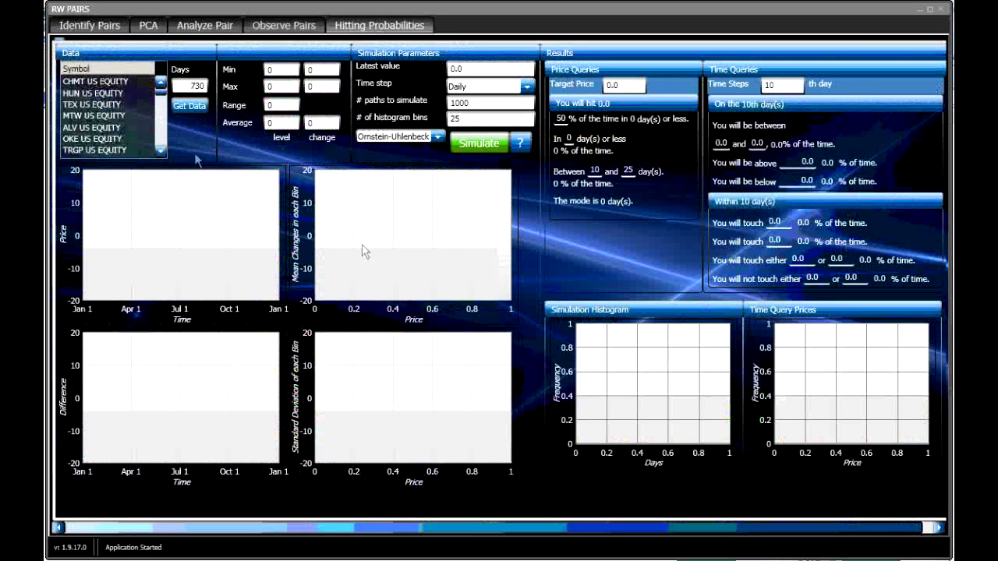
pyautogui.moveTo(161, 92); pyautogui.dragTo(160, 154)
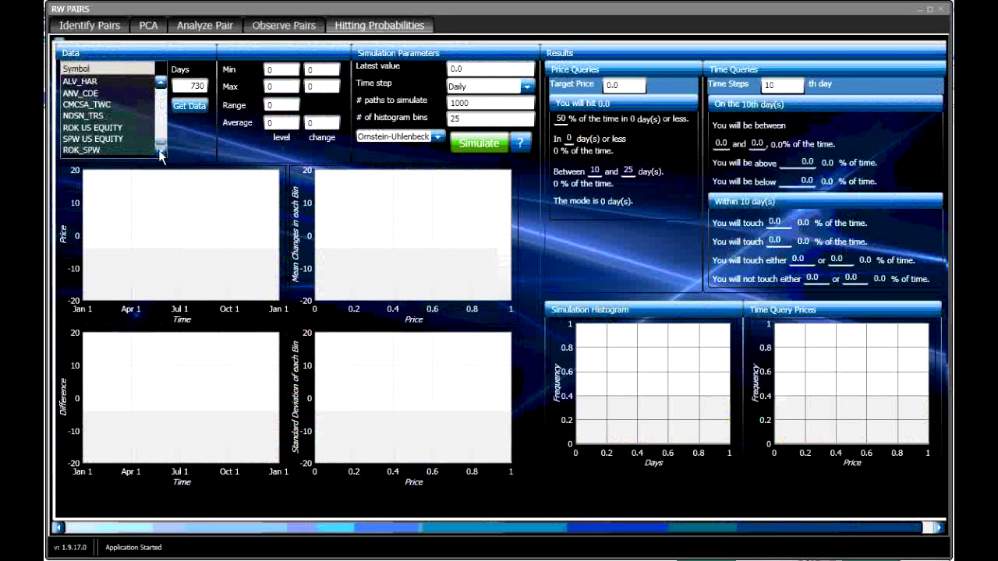
pyautogui.click(86, 150)
pyautogui.click(194, 108)
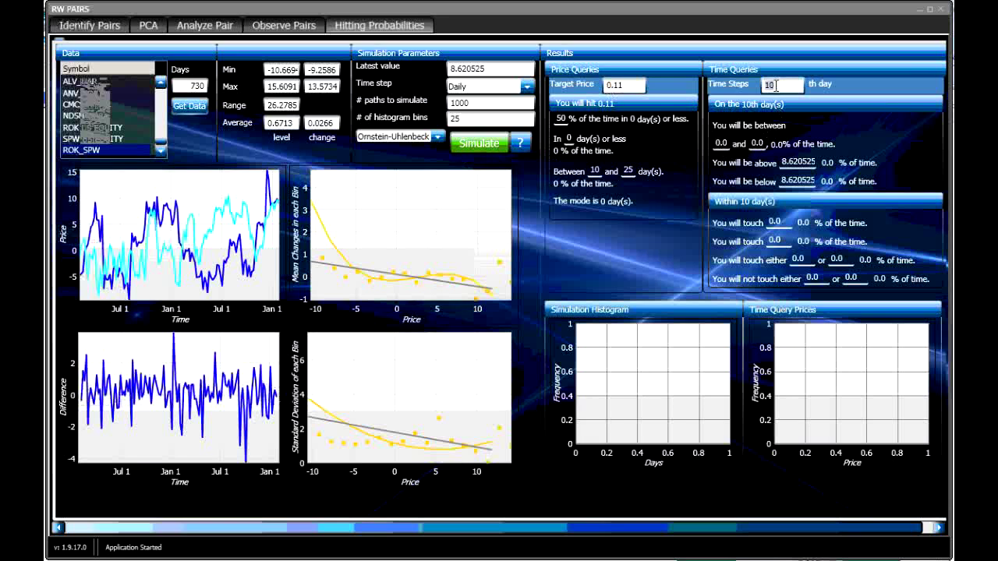
# Set the time query to 12 time steps and run the ROK_SPW simulation
pyautogui.doubleClick(777, 85)
pyautogui.write('12')
pyautogui.click(496, 146)
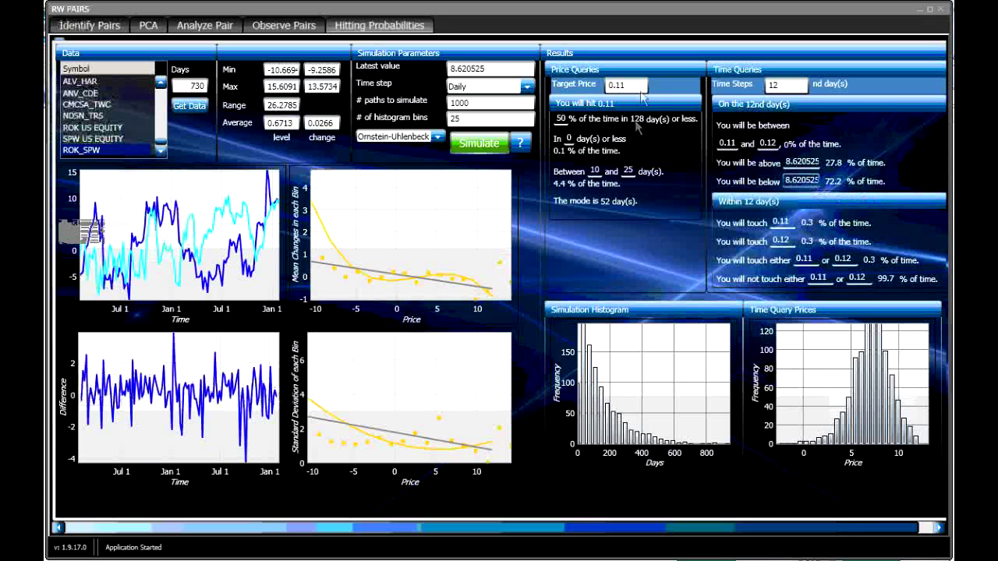
# Set the target price to 4 and rerun the simulation
pyautogui.click(633, 85)
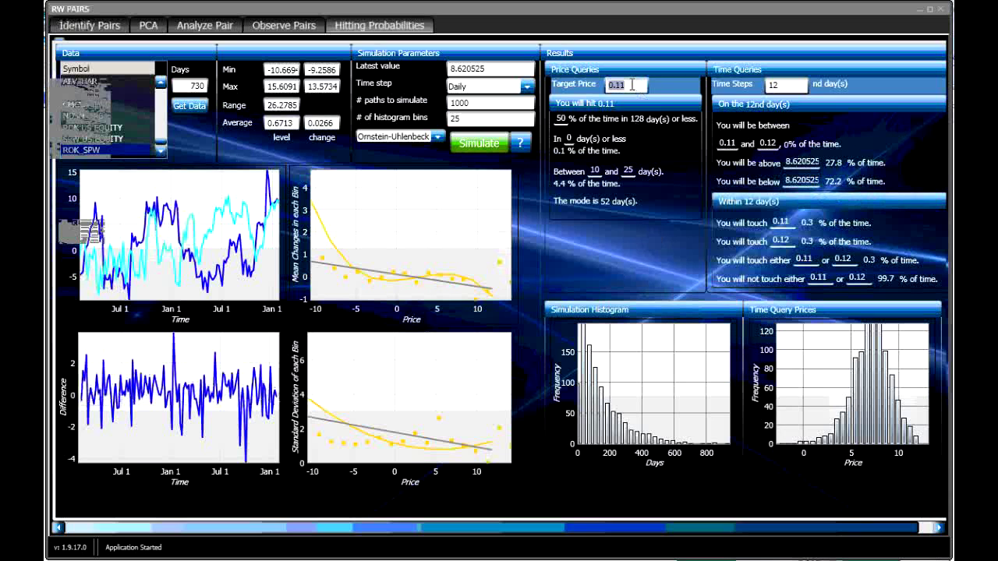
pyautogui.write('4')
pyautogui.click(479, 143)
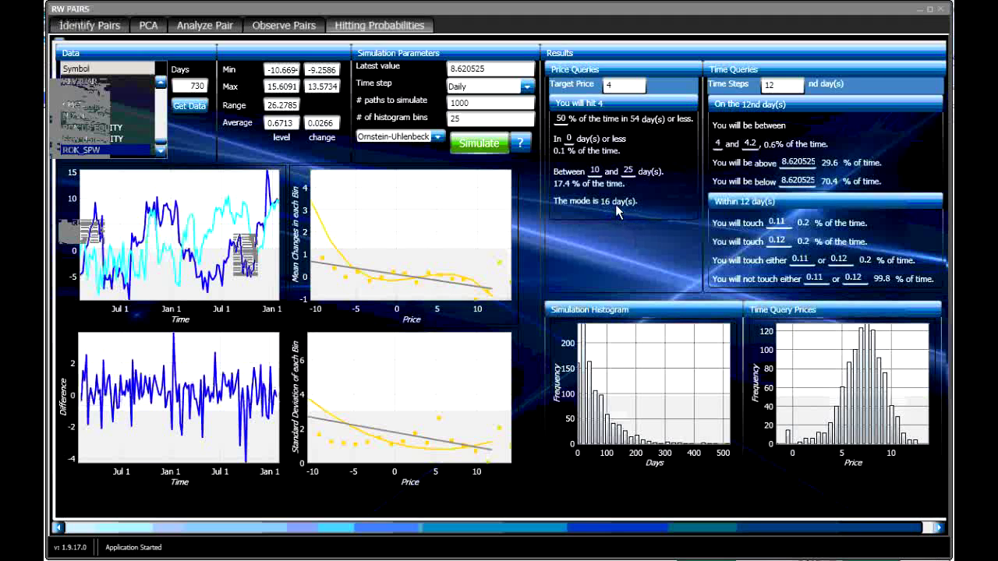
# Set the target price to 5 and run the simulation again
pyautogui.click(795, 181)
pyautogui.doubleClick(626, 84)
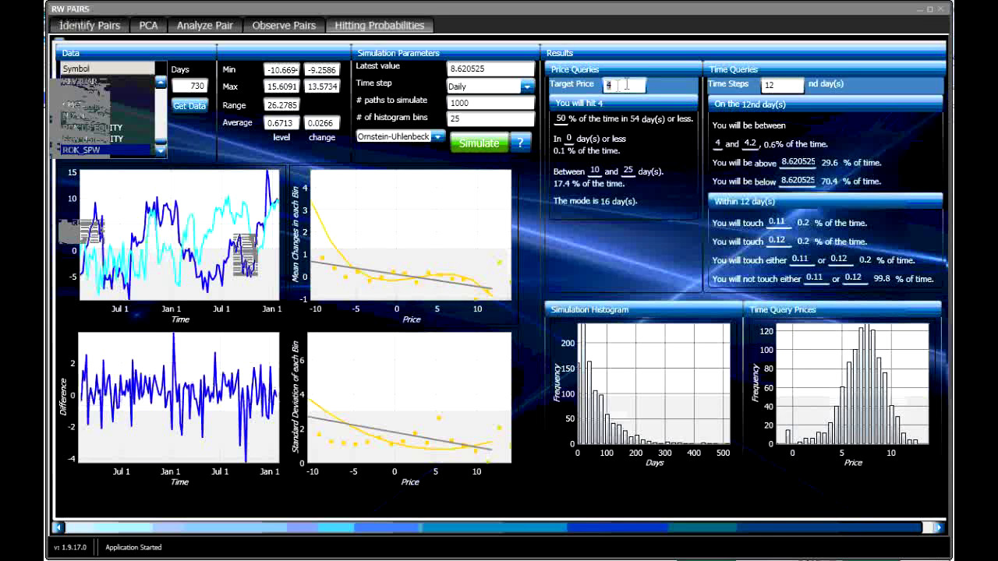
pyautogui.write('5')
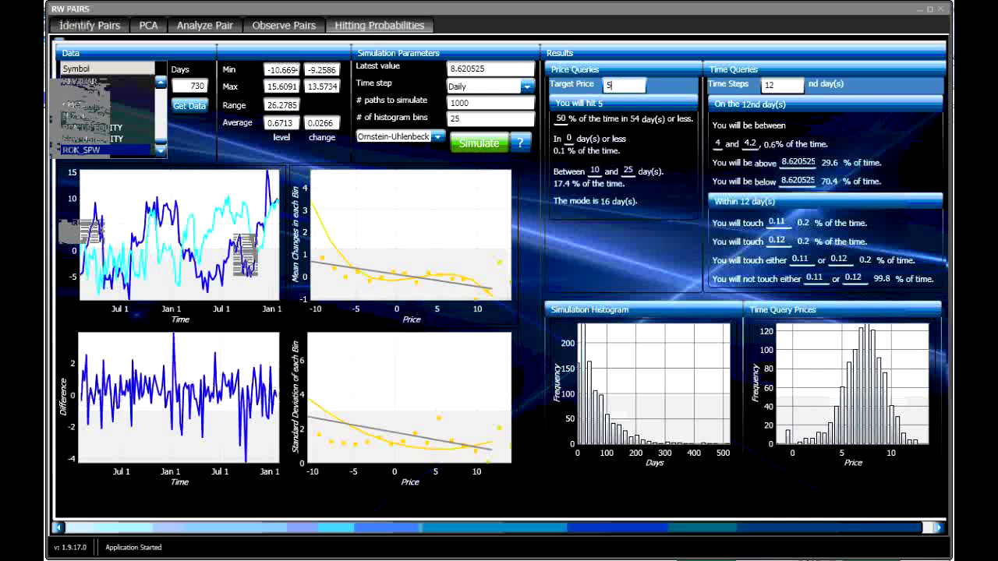
pyautogui.click(490, 147)
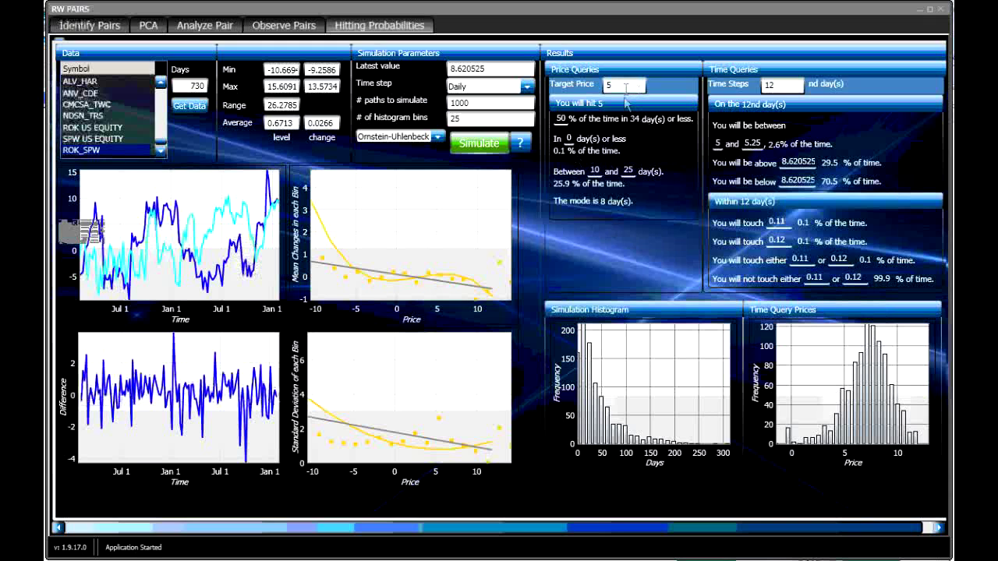
# Return to the ROK_SPW price chart among the observed pairs
pyautogui.click(290, 29)
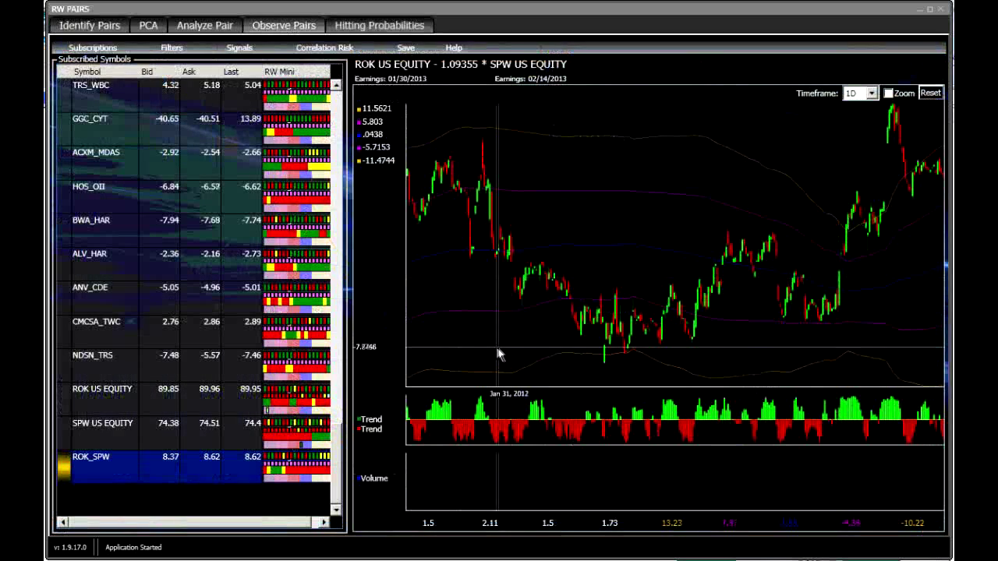